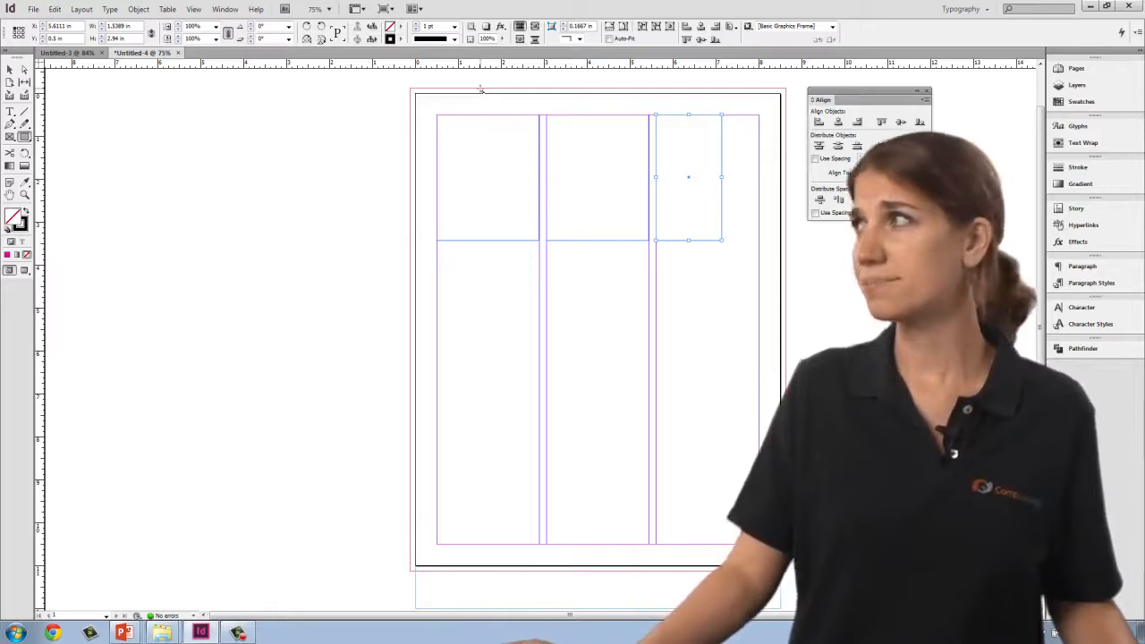
Review the ruler units and keyboard increments in the Units & Increments preferences
{"action": "left_click", "coordinate": [55, 10]}
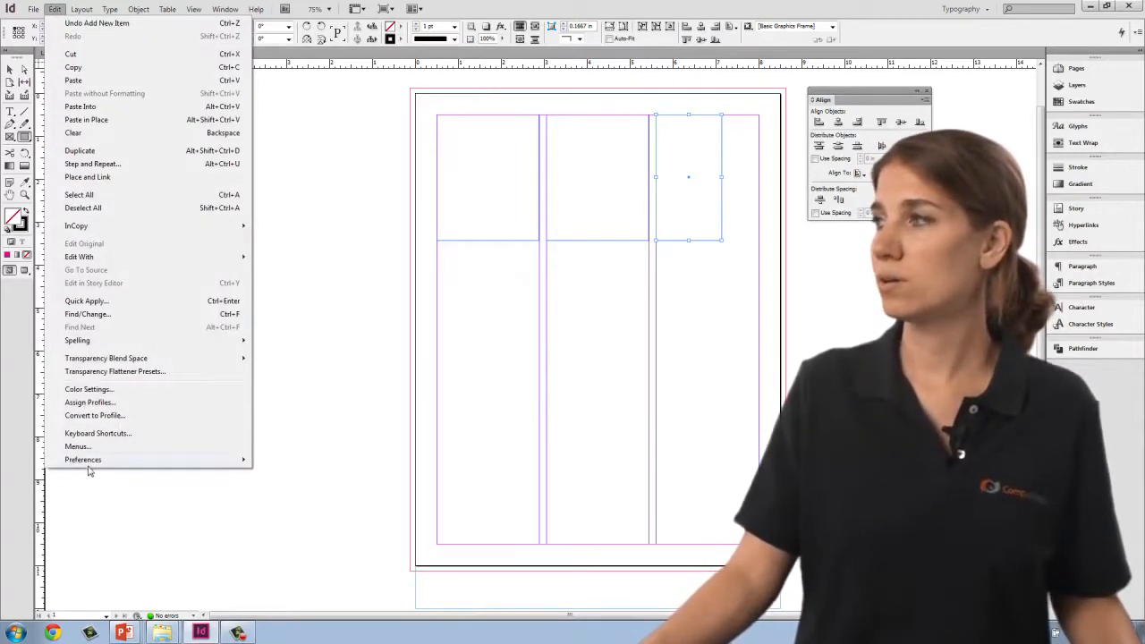
{"action": "mouse_move", "coordinate": [89, 465]}
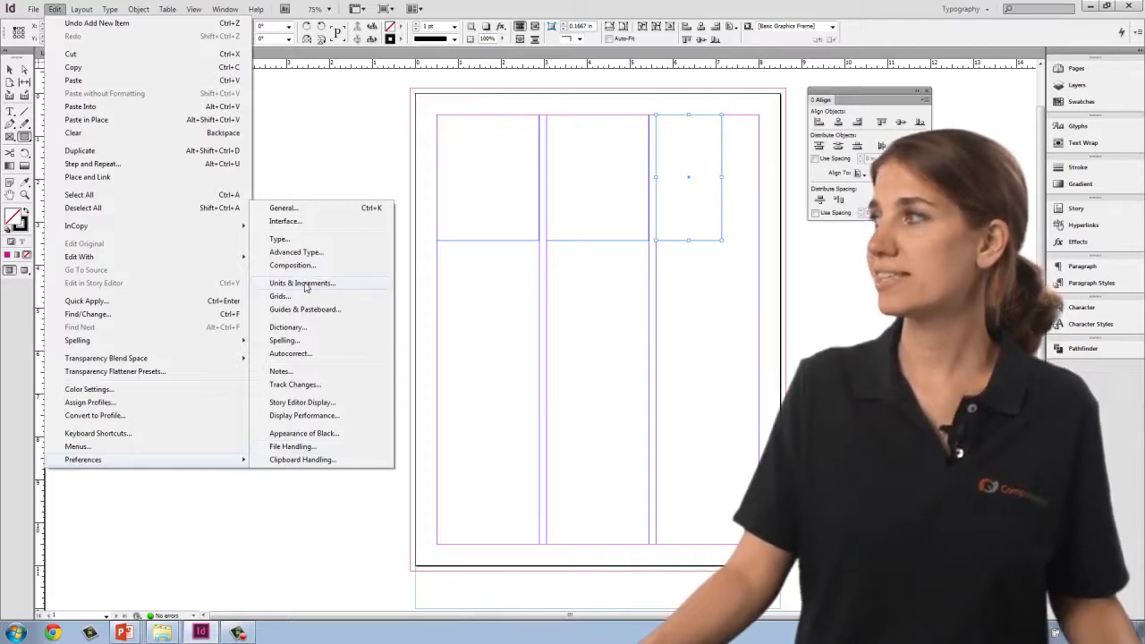
{"action": "left_click", "coordinate": [305, 283]}
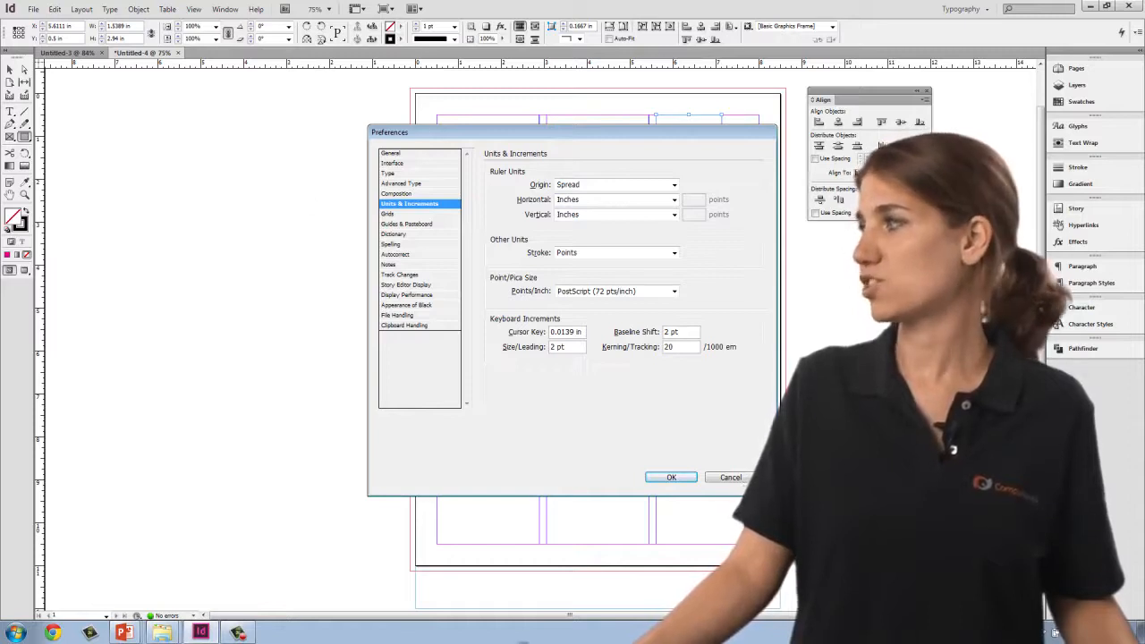
{"action": "left_click", "coordinate": [672, 478]}
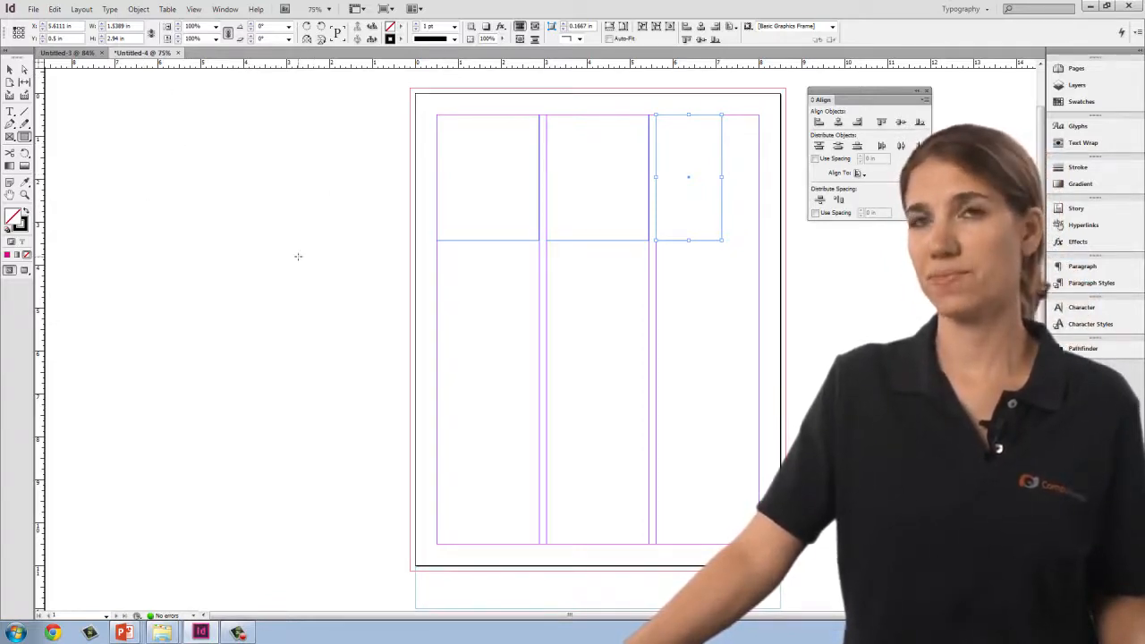
Hide the document rulers and show them again
{"action": "left_click", "coordinate": [198, 10]}
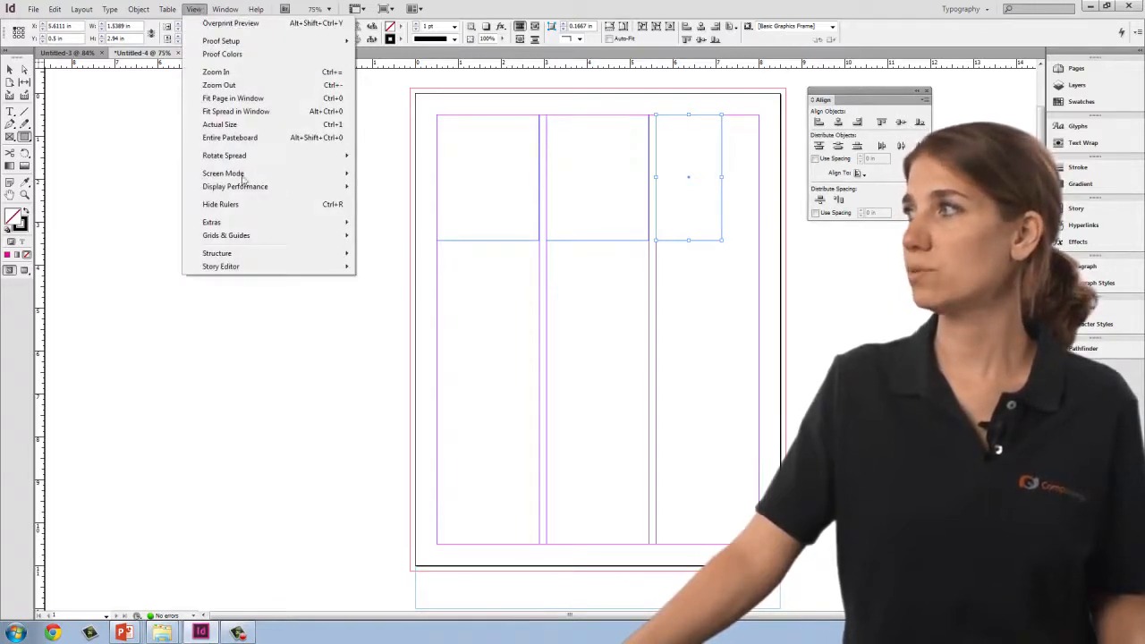
{"action": "mouse_move", "coordinate": [236, 241]}
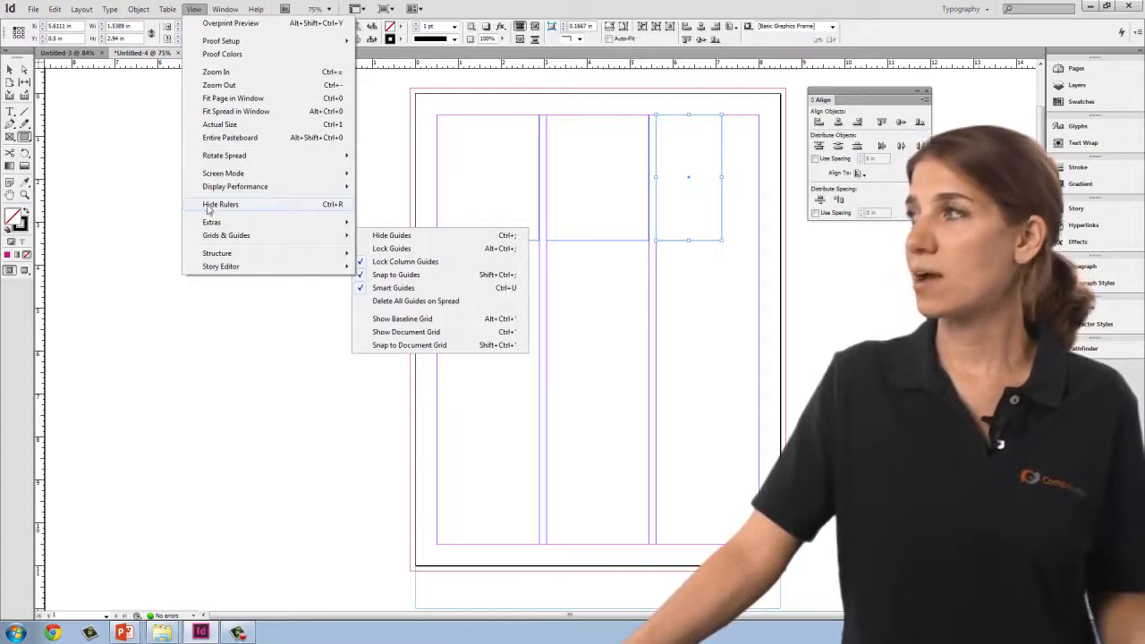
{"action": "left_click", "coordinate": [214, 205]}
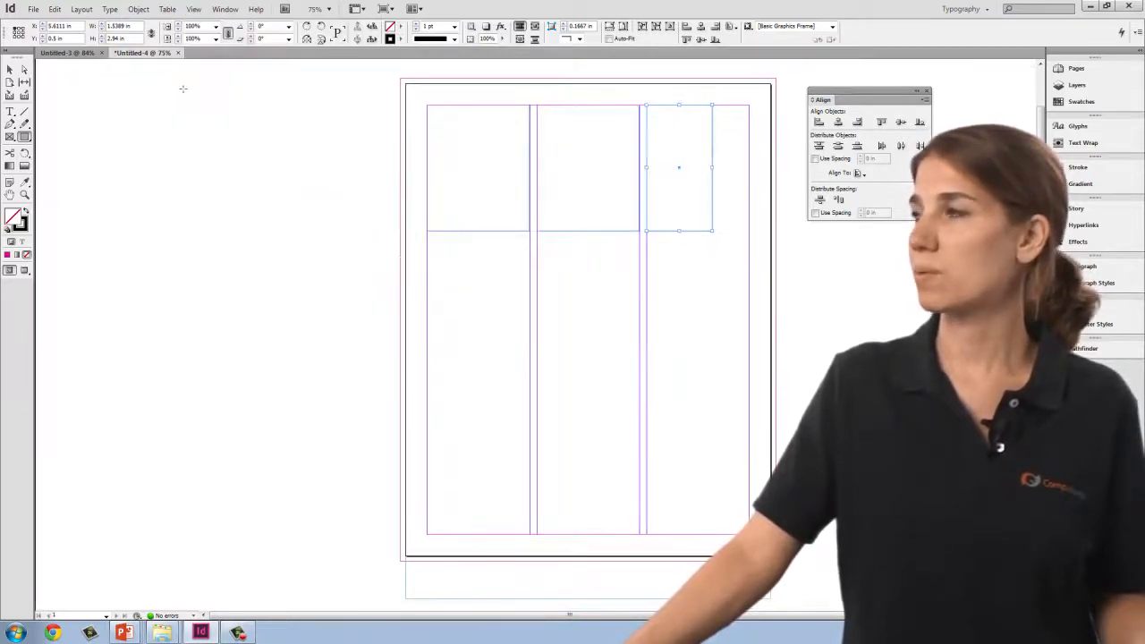
{"action": "left_click", "coordinate": [195, 9]}
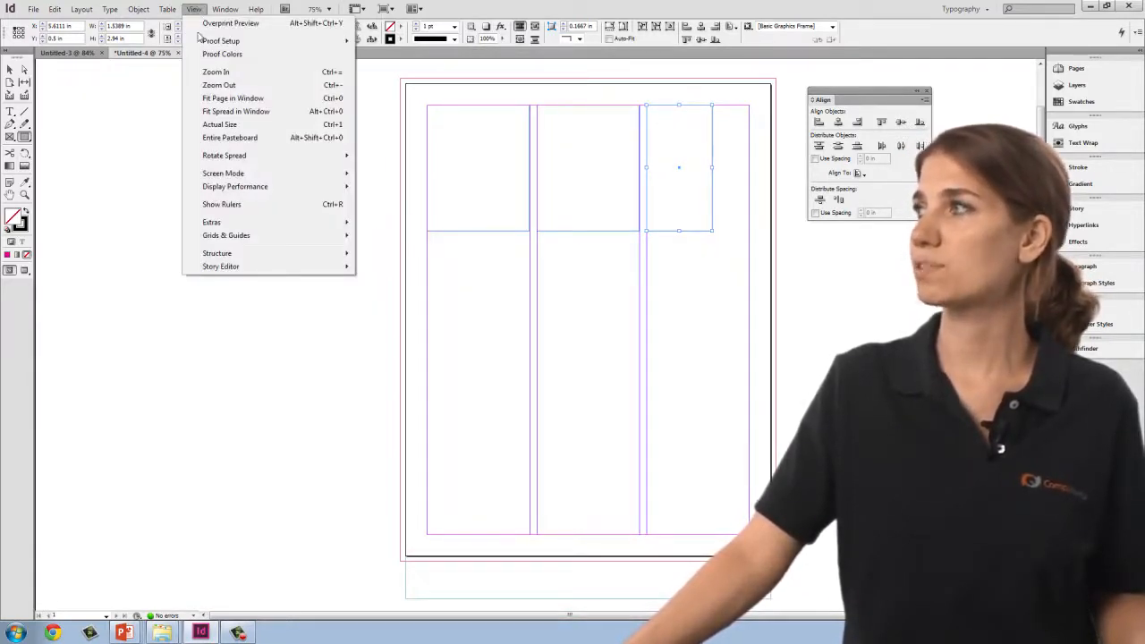
{"action": "left_click", "coordinate": [221, 205]}
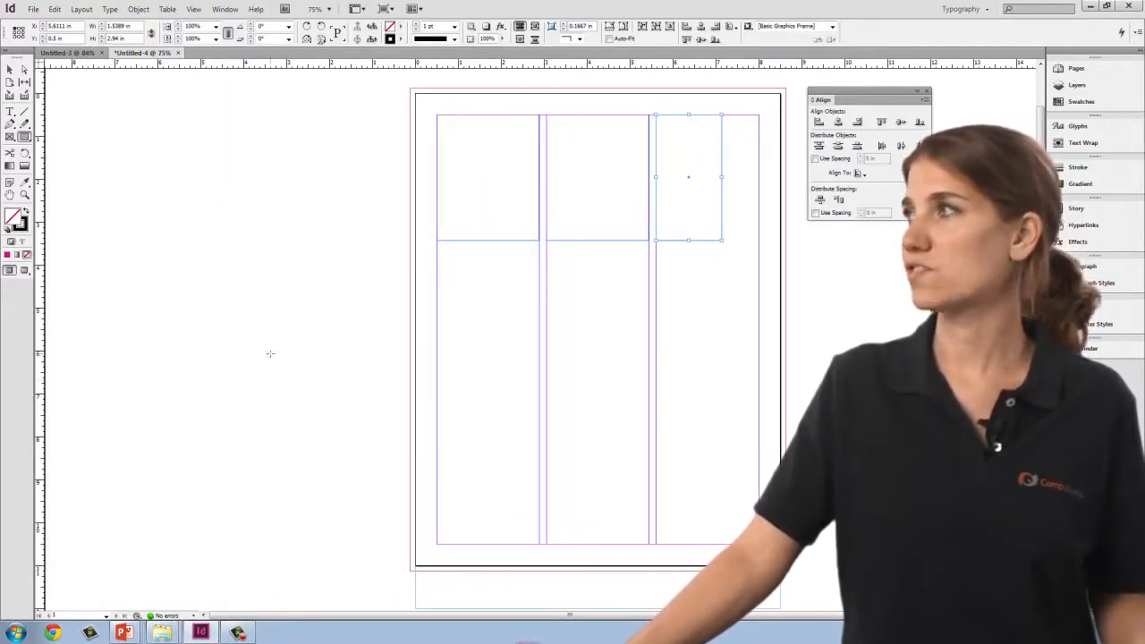
Place a horizontal spread guide across the pasteboard at about 2 in and a horizontal page guide at about 5 in
{"action": "left_click", "coordinate": [10, 70]}
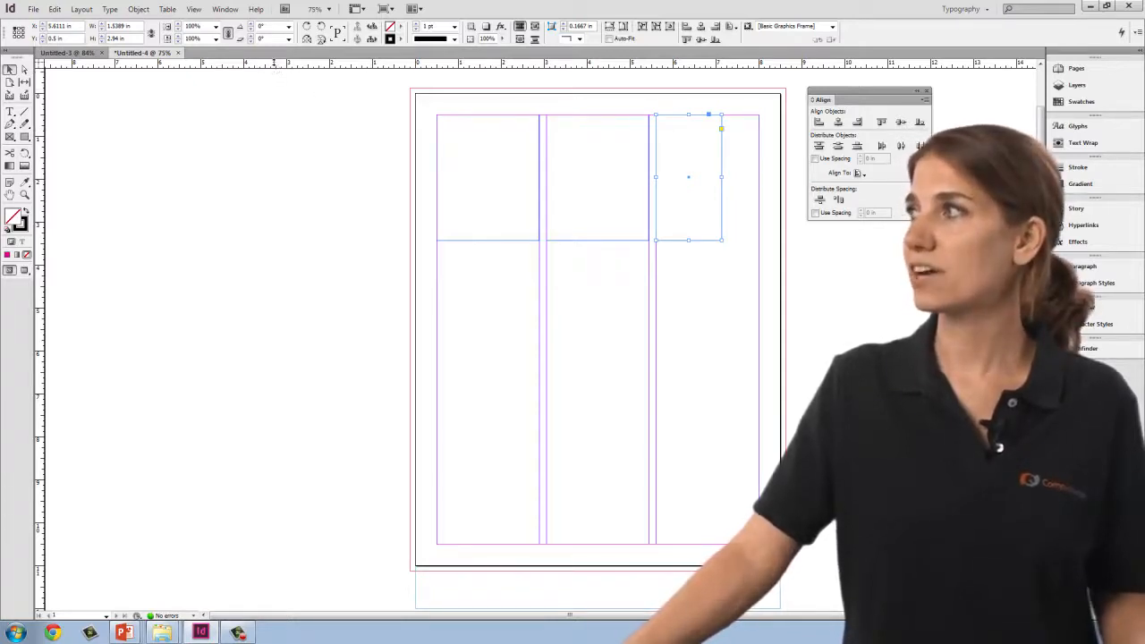
{"action": "left_click_drag", "start_coordinate": [276, 62], "coordinate": [343, 66]}
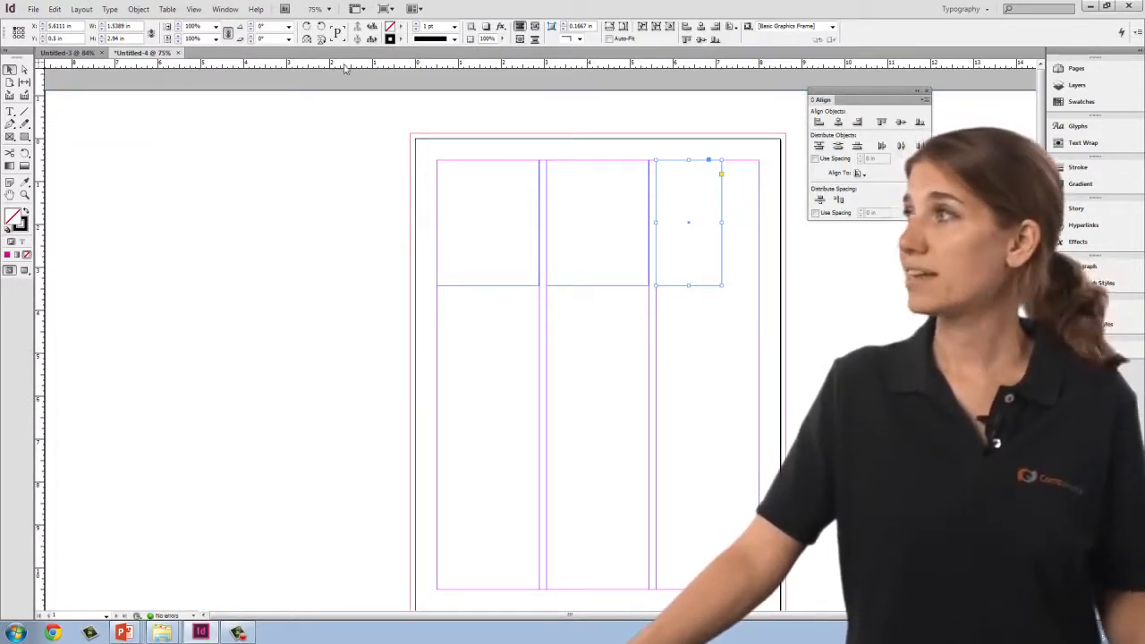
{"action": "left_click_drag", "start_coordinate": [351, 66], "coordinate": [242, 225]}
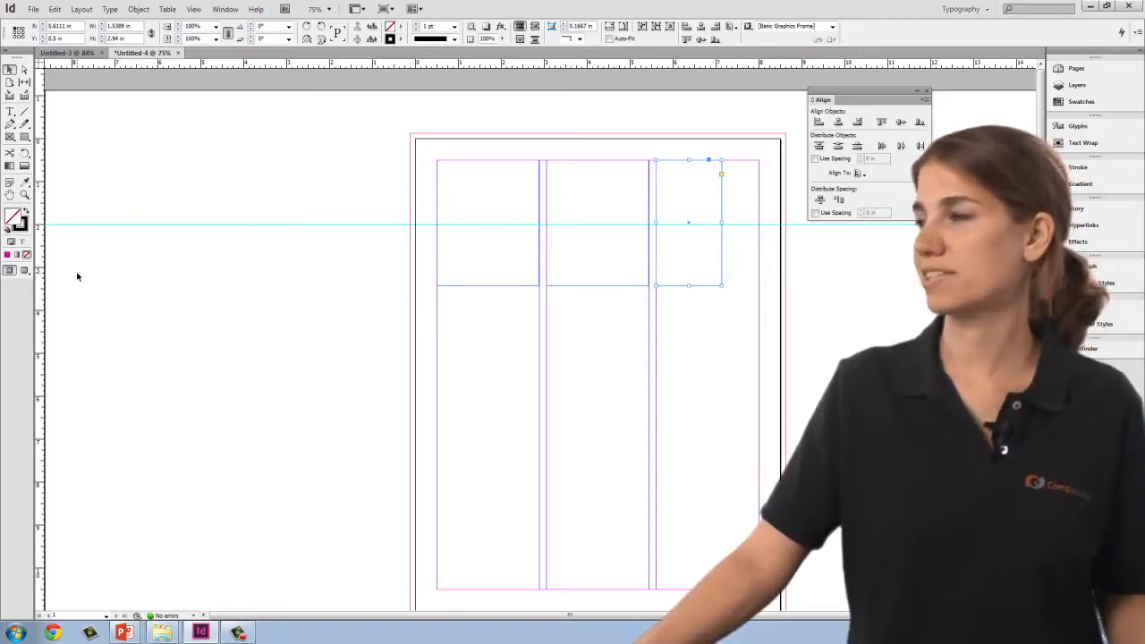
{"action": "left_click_drag", "start_coordinate": [445, 69], "coordinate": [453, 354]}
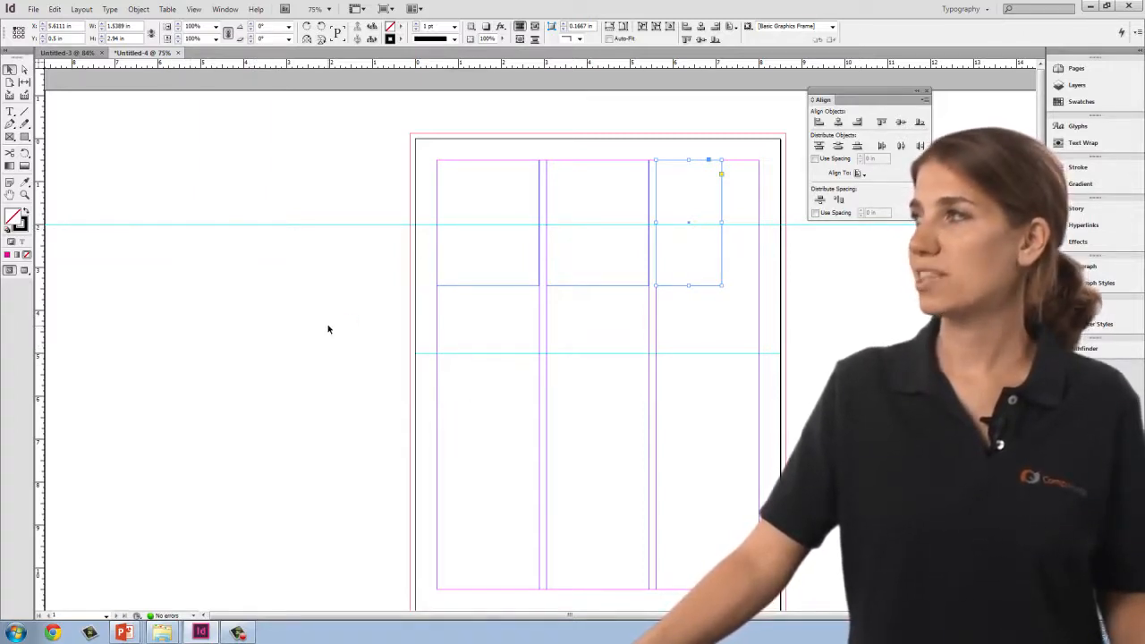
Move the horizontal spread guide up and set its Y position to 1 in
{"action": "left_click", "coordinate": [221, 225]}
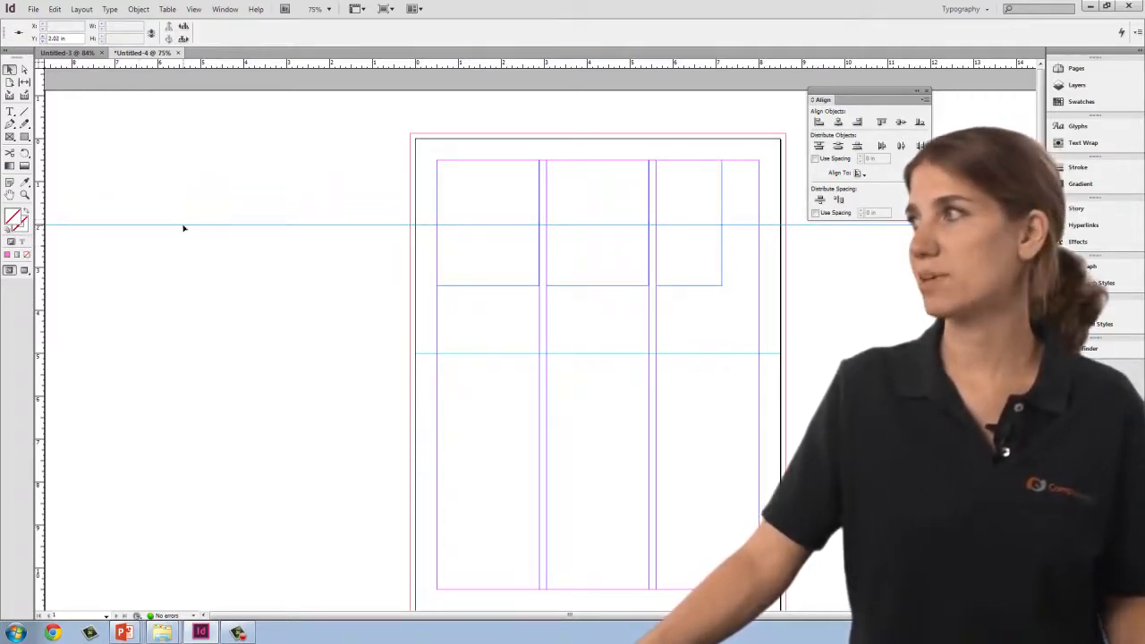
{"action": "left_click_drag", "start_coordinate": [182, 225], "coordinate": [176, 183]}
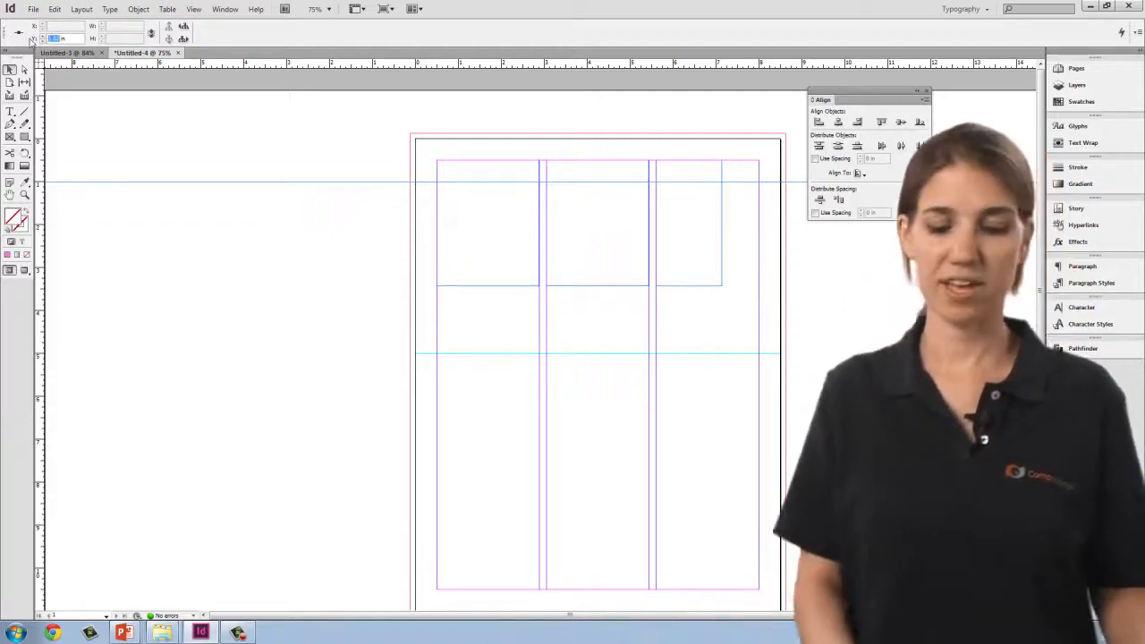
{"action": "type", "text": "1"}
{"action": "key", "text": "Return"}
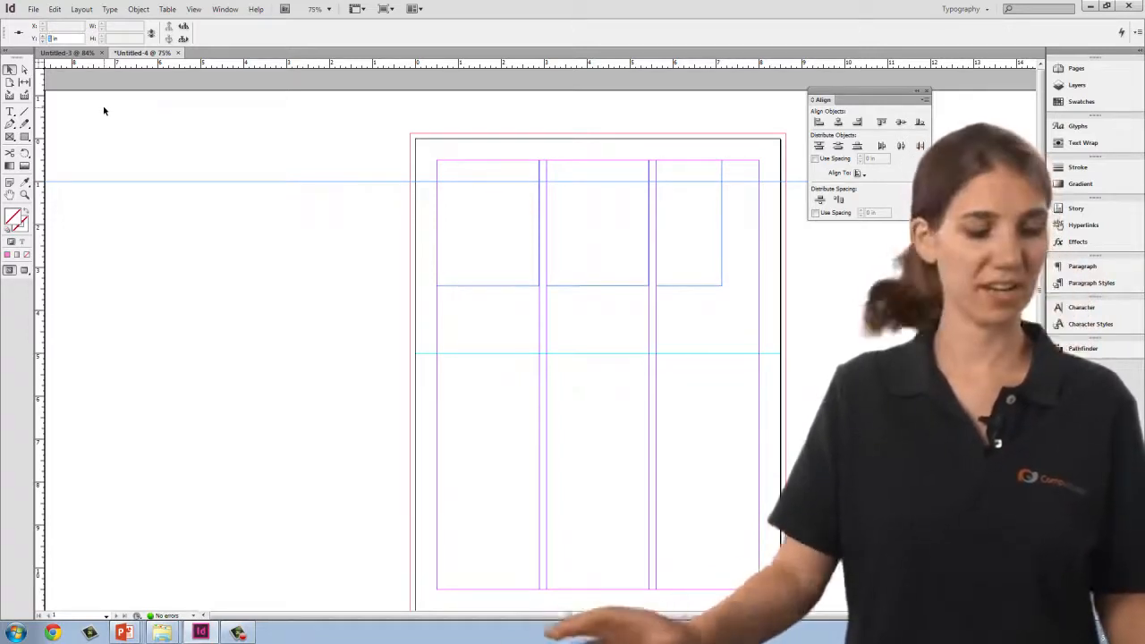
Set the spread guide's Y position to 2 in and snap the top edge of the first column's frame to it
{"action": "type", "text": "2"}
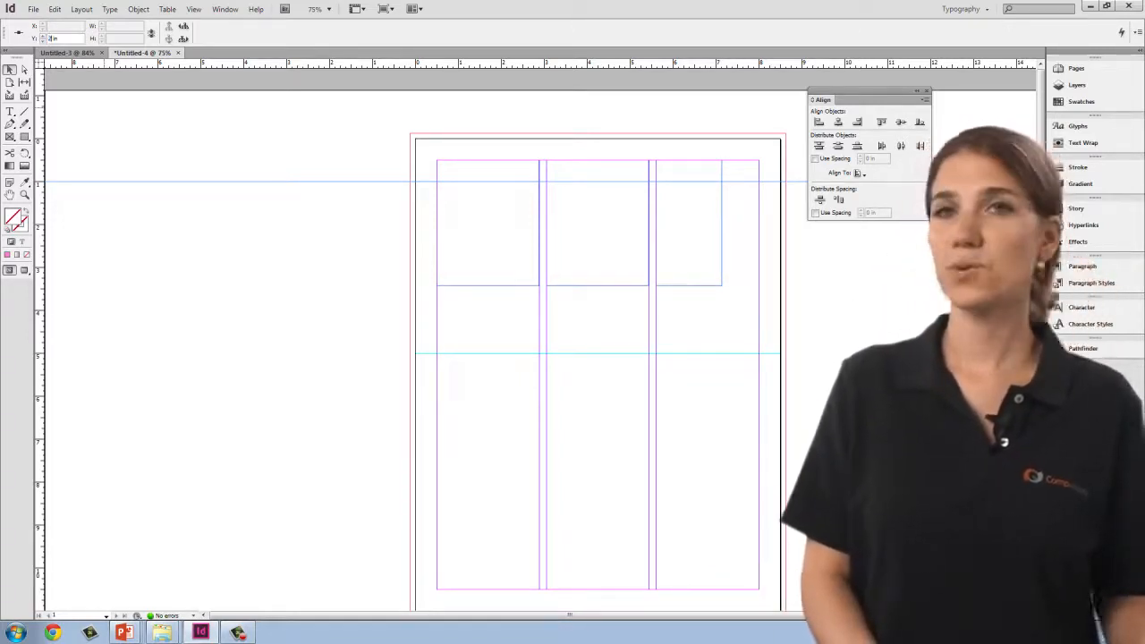
{"action": "key", "text": "Return"}
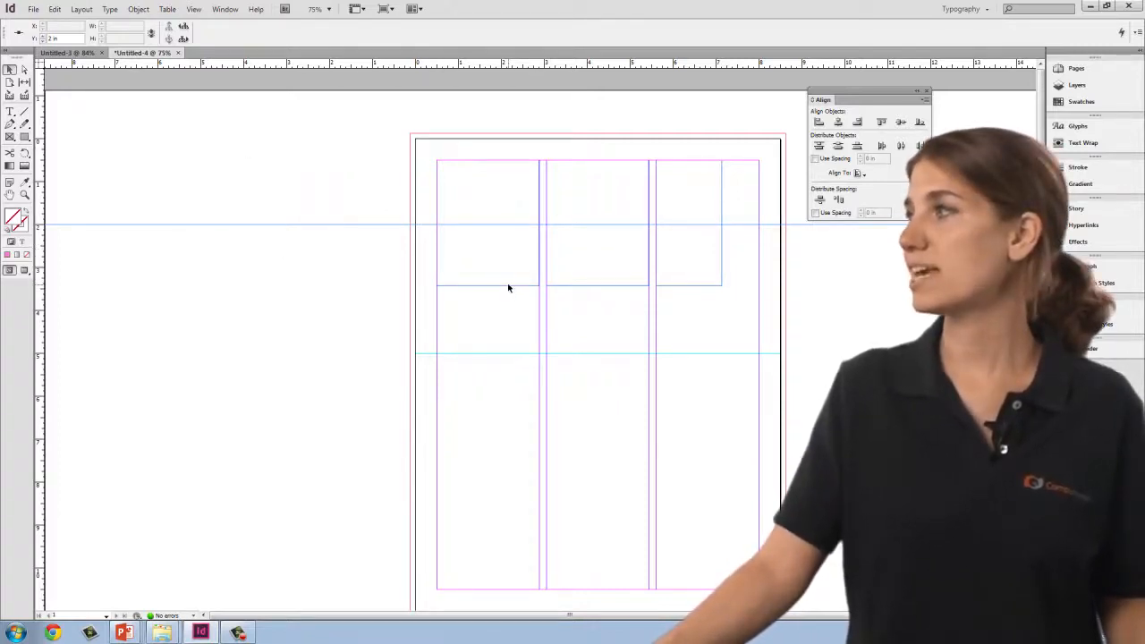
{"action": "left_click_drag", "start_coordinate": [508, 287], "coordinate": [509, 355]}
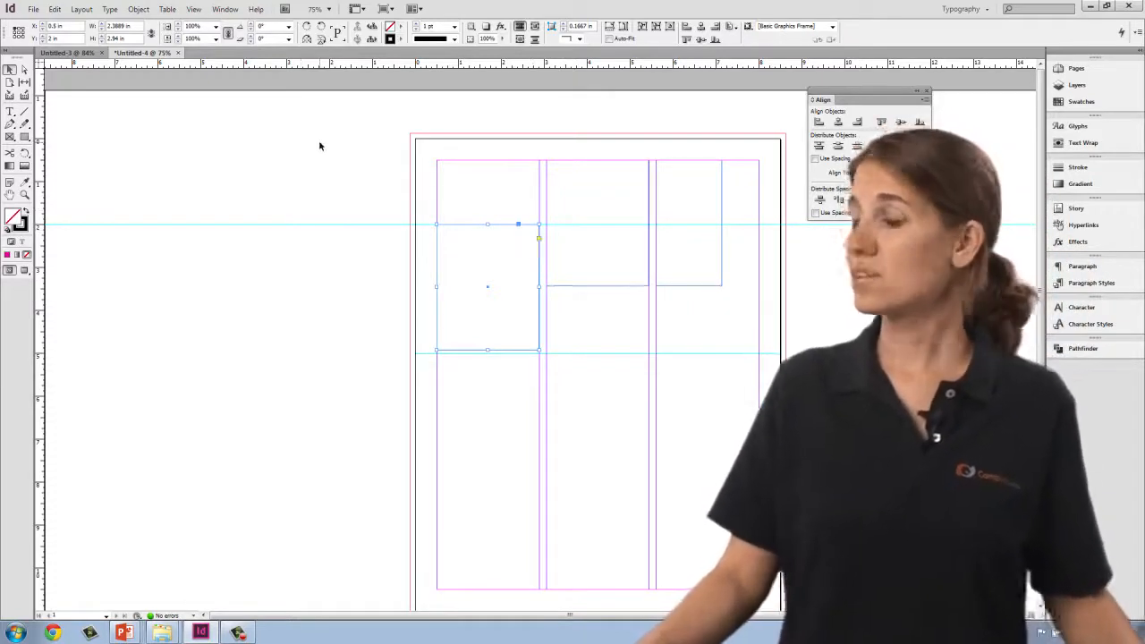
Hide and reshow all guides several times, leaving them displayed
{"action": "key", "text": "ctrl+semicolon"}
{"action": "key", "text": "ctrl+semicolon"}
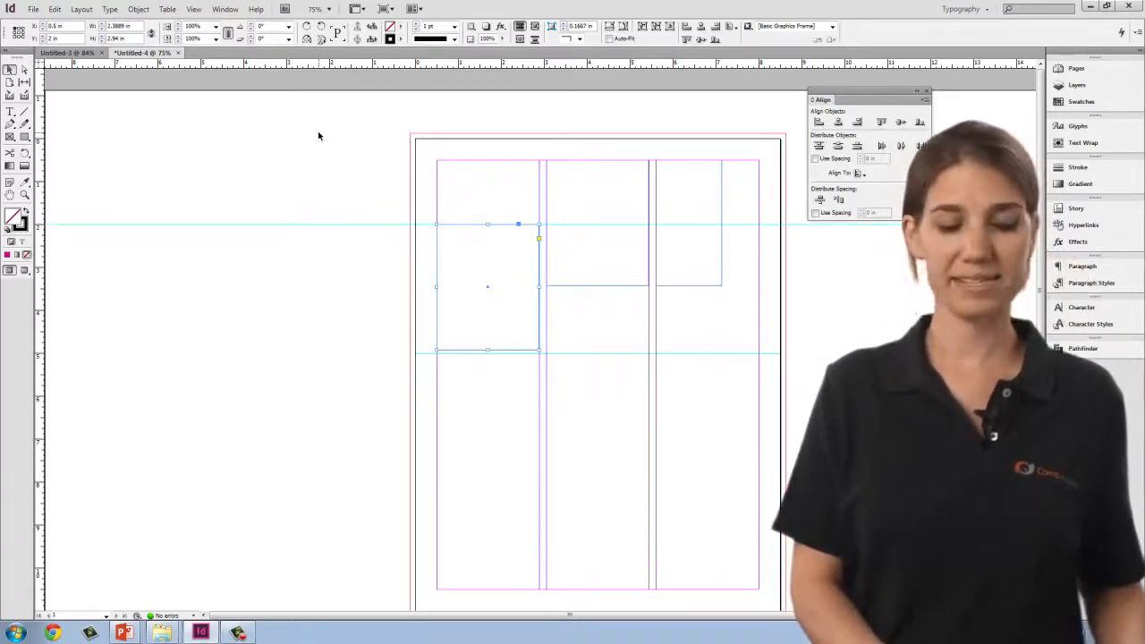
{"action": "key", "text": "ctrl+semicolon"}
{"action": "key", "text": "ctrl+semicolon"}
{"action": "key", "text": "ctrl+semicolon"}
{"action": "key", "text": "ctrl+semicolon"}
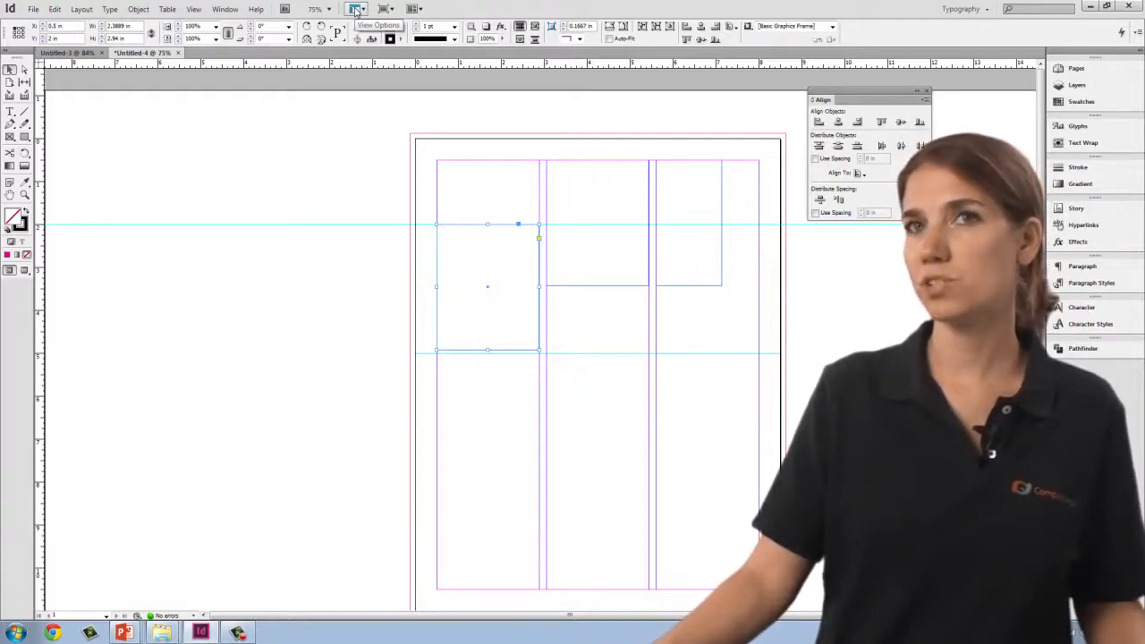
{"action": "left_click", "coordinate": [363, 9]}
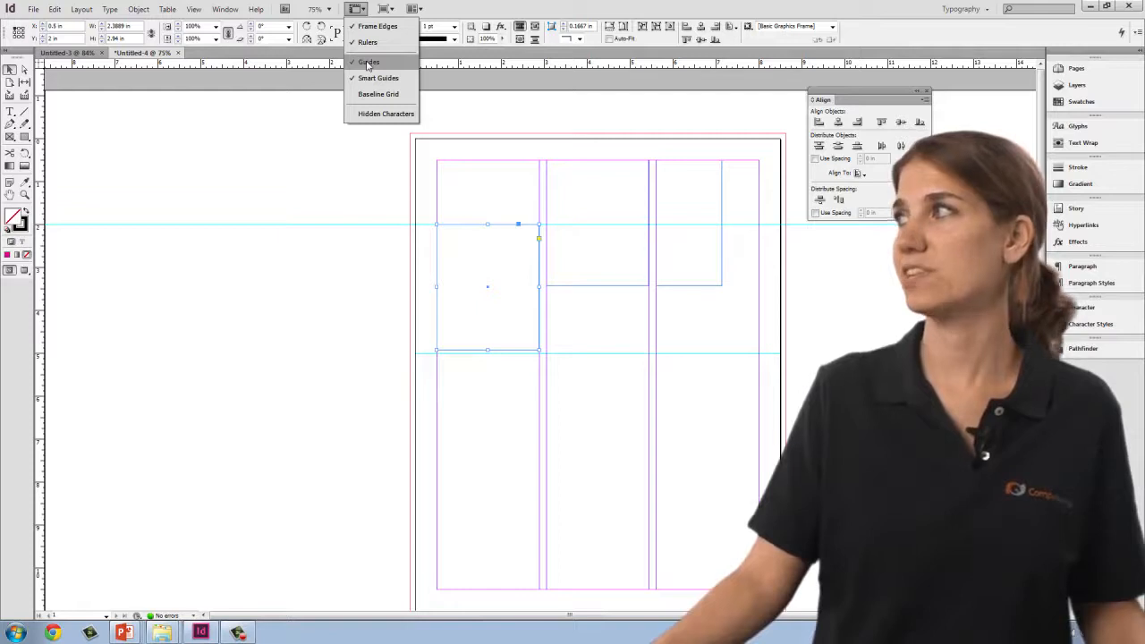
{"action": "left_click", "coordinate": [368, 63]}
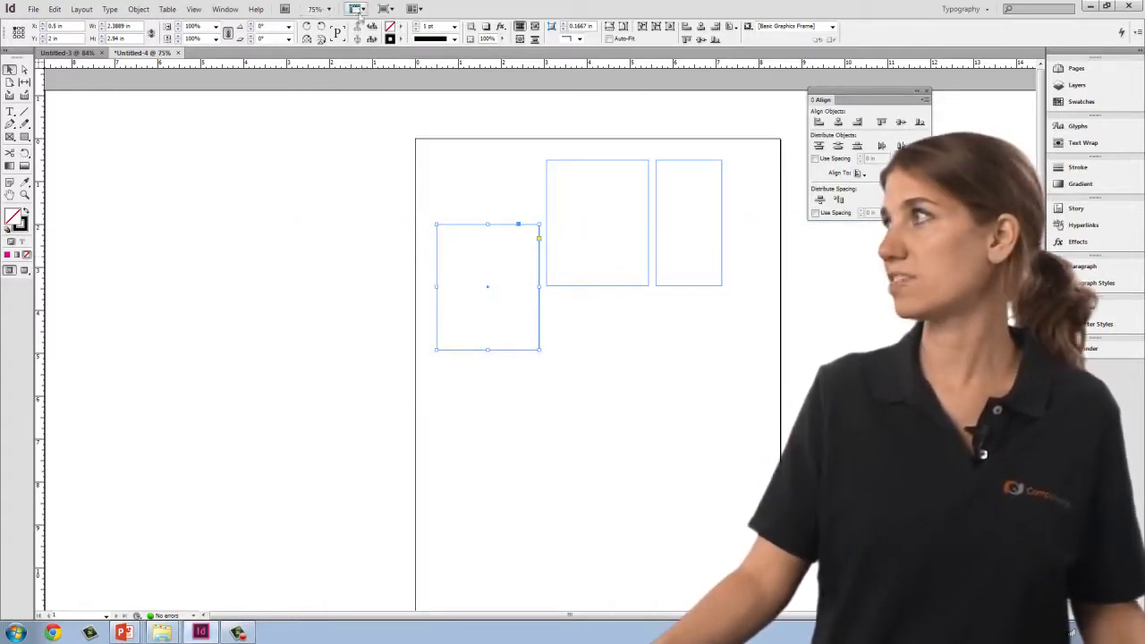
{"action": "left_click", "coordinate": [357, 8]}
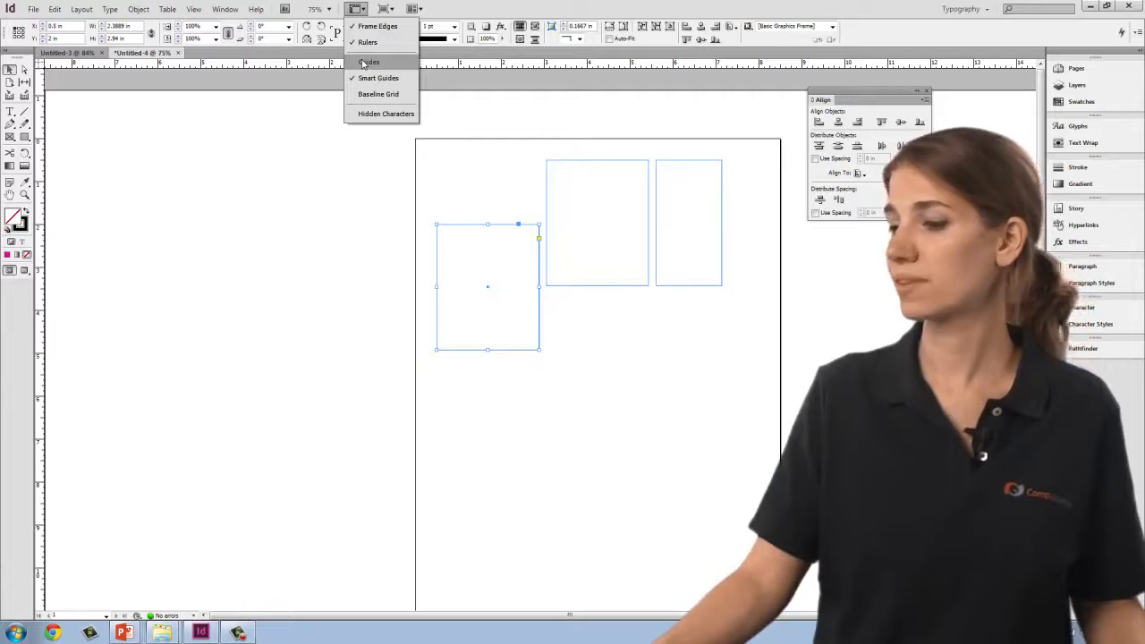
{"action": "left_click", "coordinate": [364, 62]}
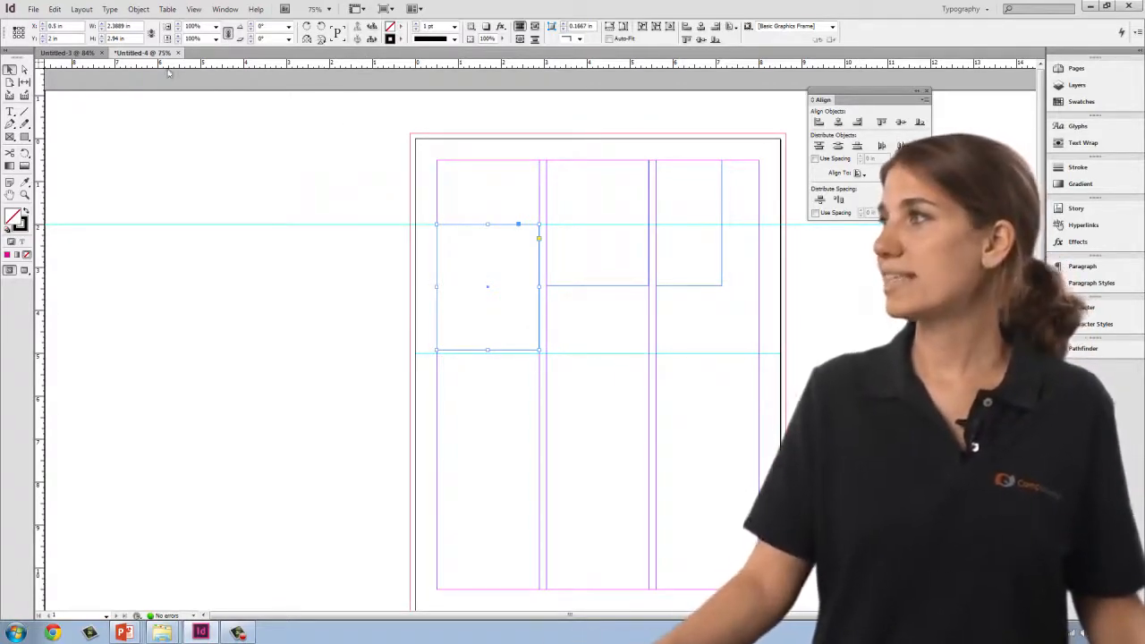
Select the horizontal spread guide and review the available Grids & Guides options, including locking, snapping and deleting guides
{"action": "left_click", "coordinate": [141, 227]}
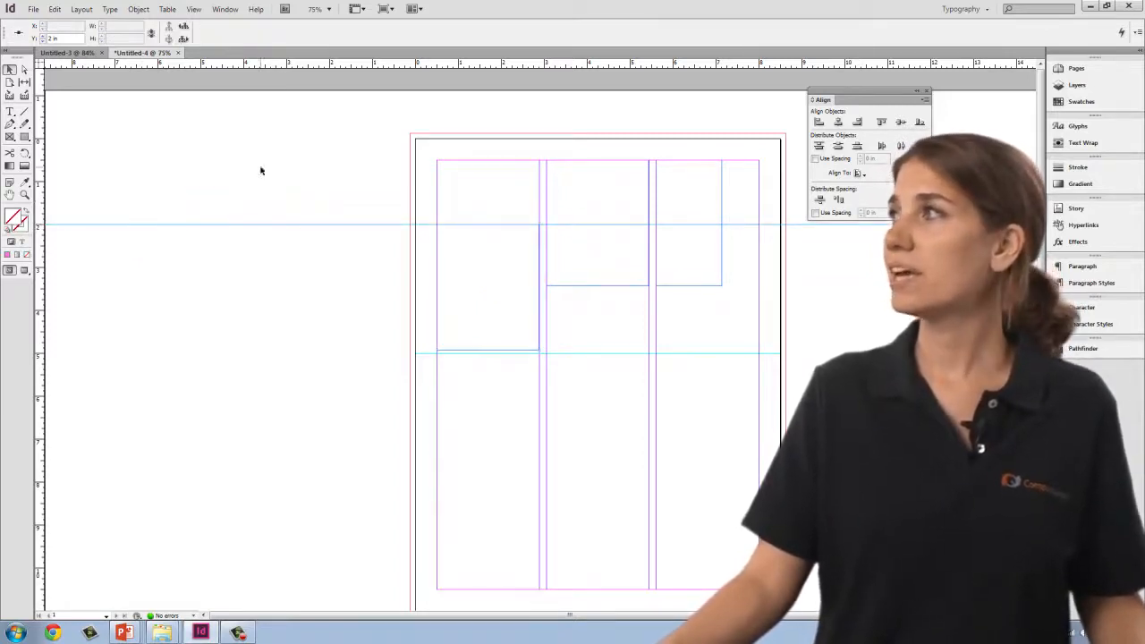
{"action": "left_click", "coordinate": [194, 9]}
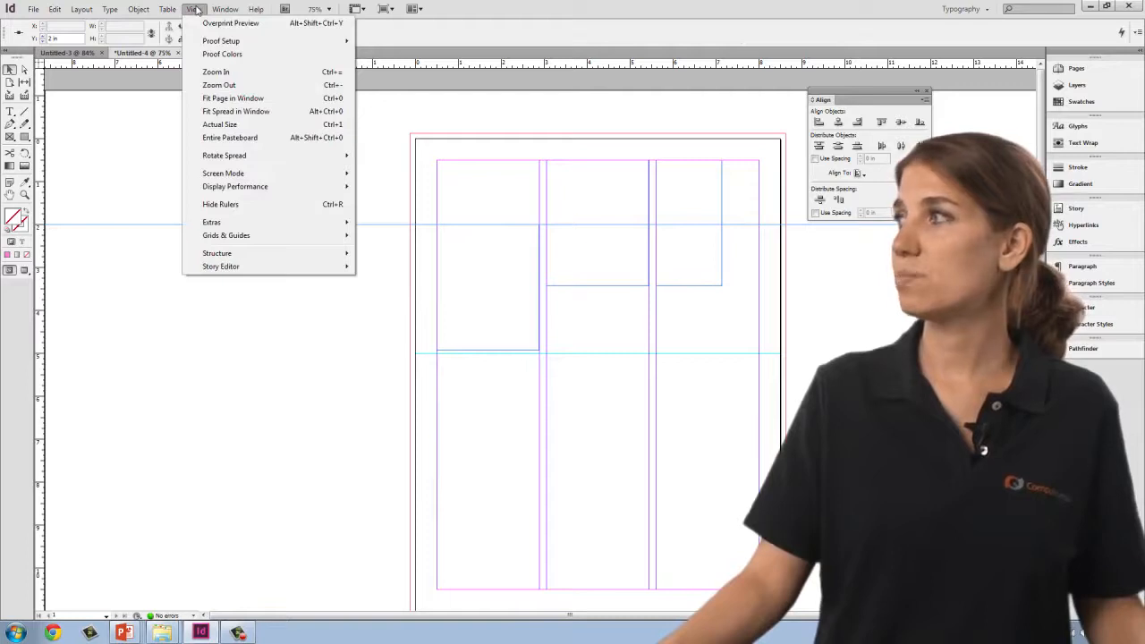
{"action": "mouse_move", "coordinate": [250, 236]}
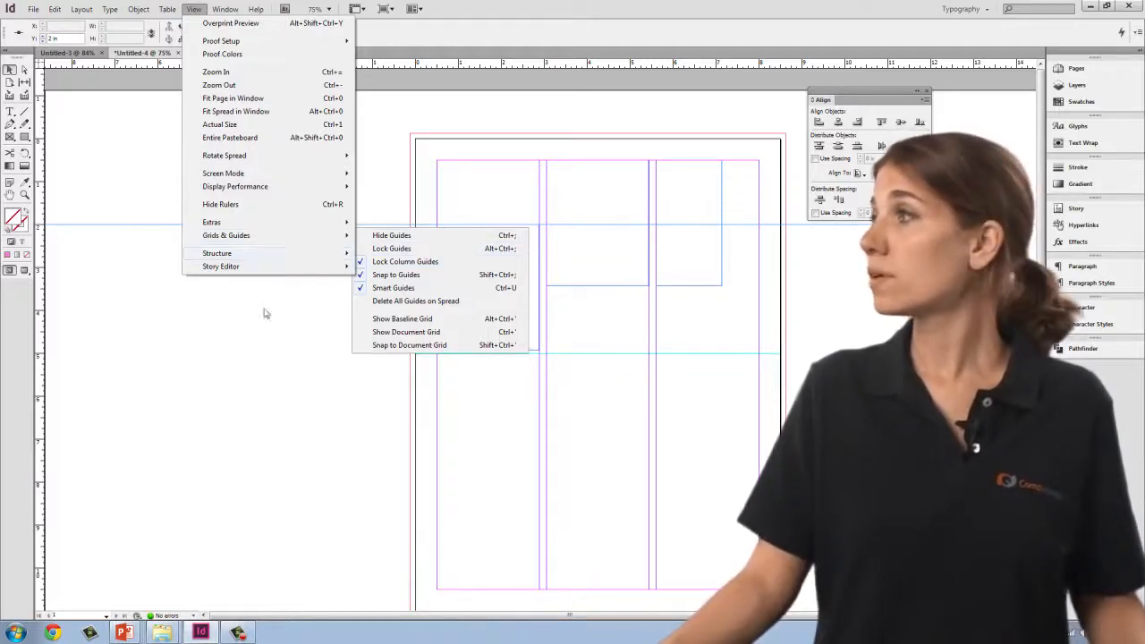
{"action": "mouse_move", "coordinate": [298, 254]}
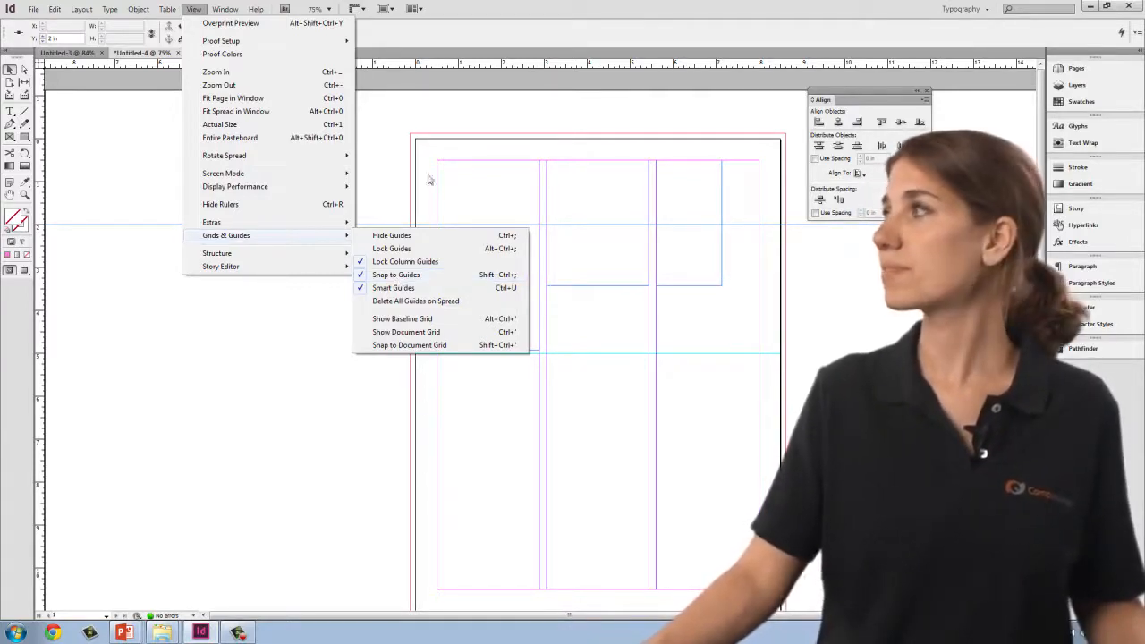
{"action": "left_click", "coordinate": [268, 77]}
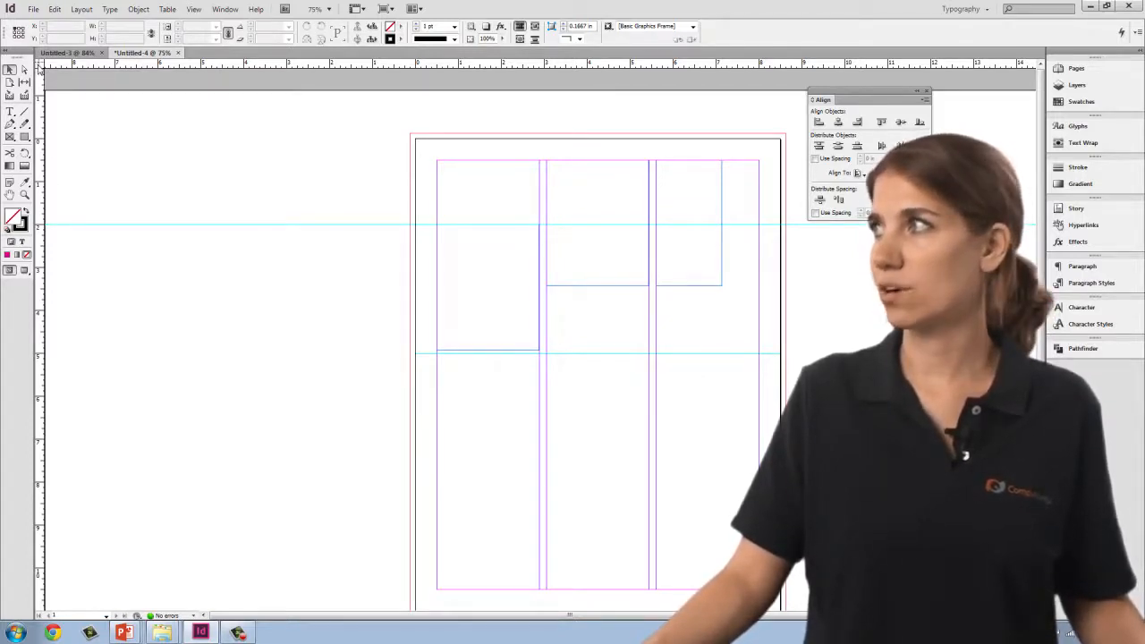
Move the ruler zero point to the page's upper-right corner and return it to the upper-left corner
{"action": "left_click_drag", "start_coordinate": [39, 68], "coordinate": [782, 137]}
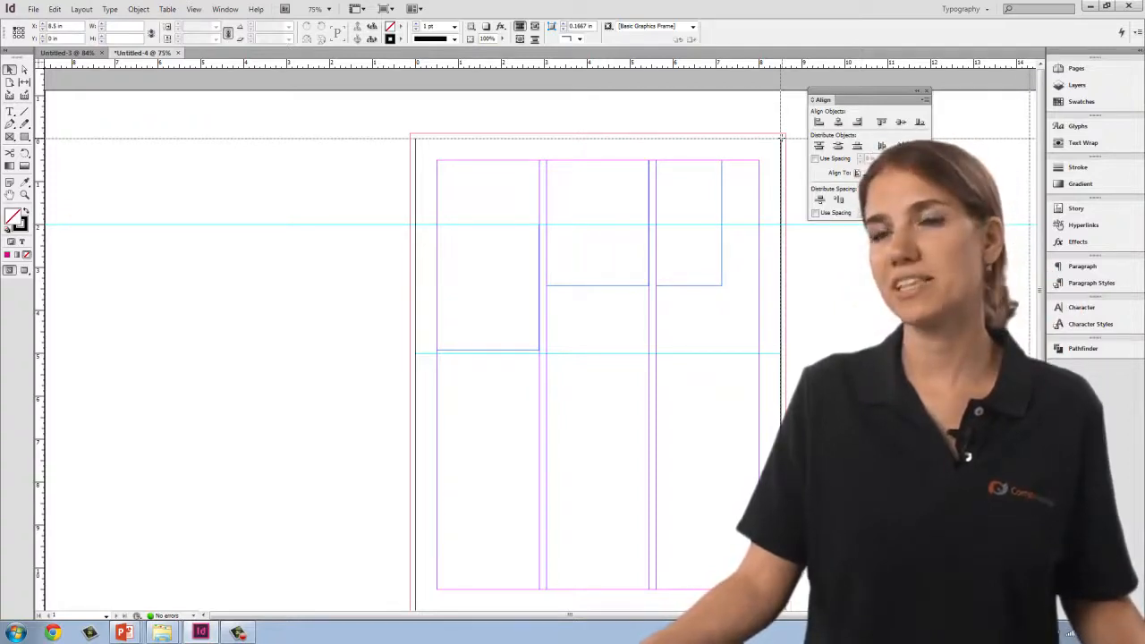
{"action": "left_click_drag", "start_coordinate": [782, 137], "coordinate": [783, 139]}
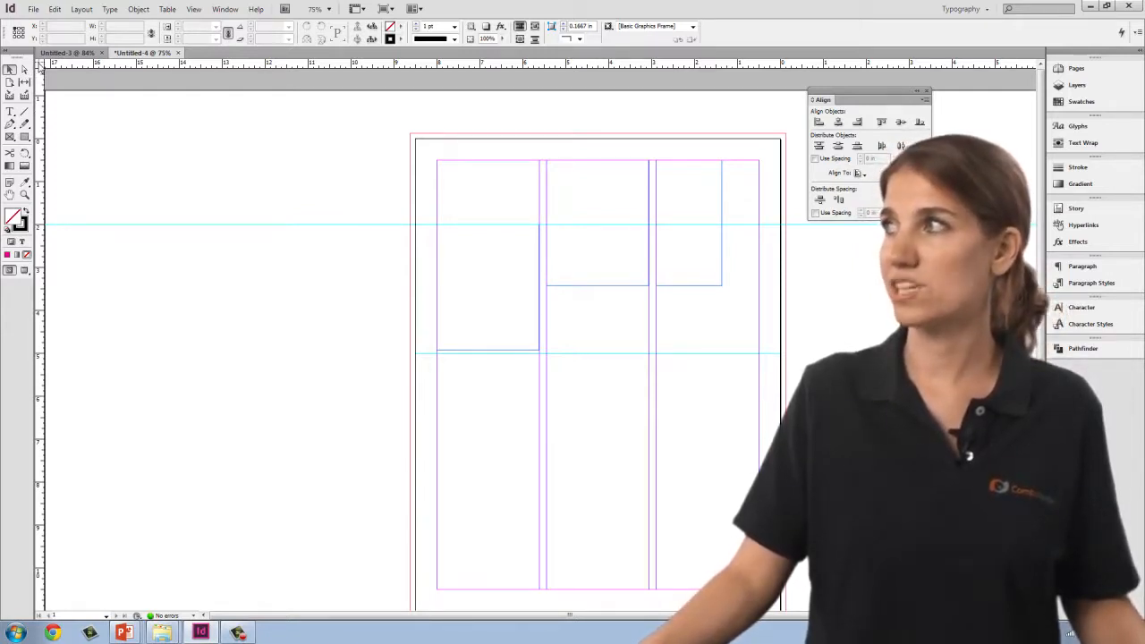
{"action": "left_click_drag", "start_coordinate": [39, 68], "coordinate": [415, 138]}
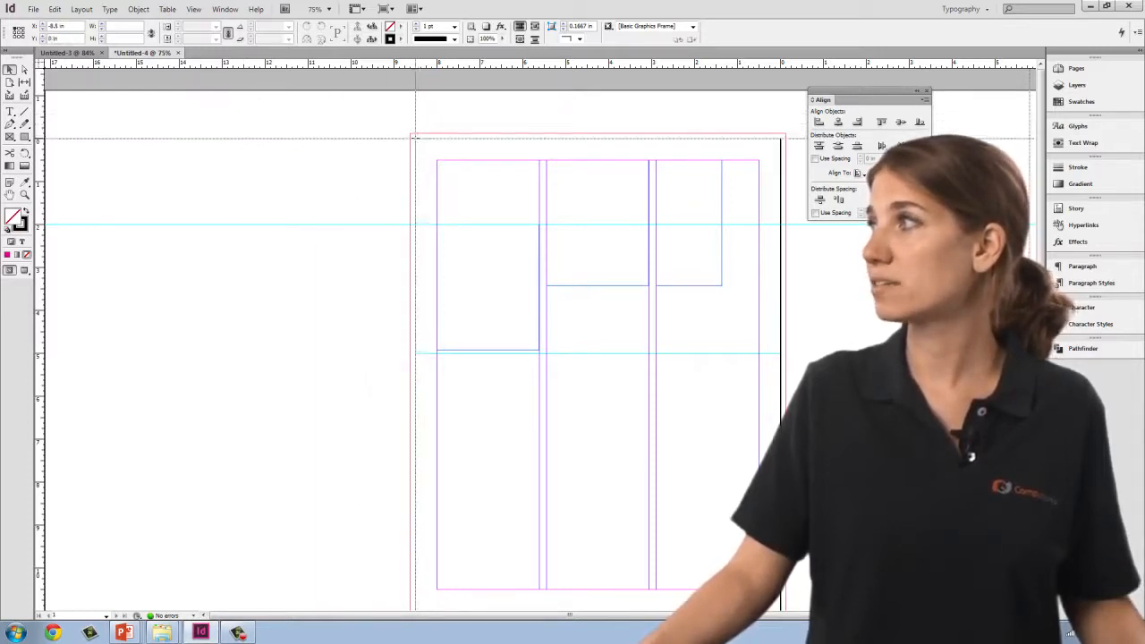